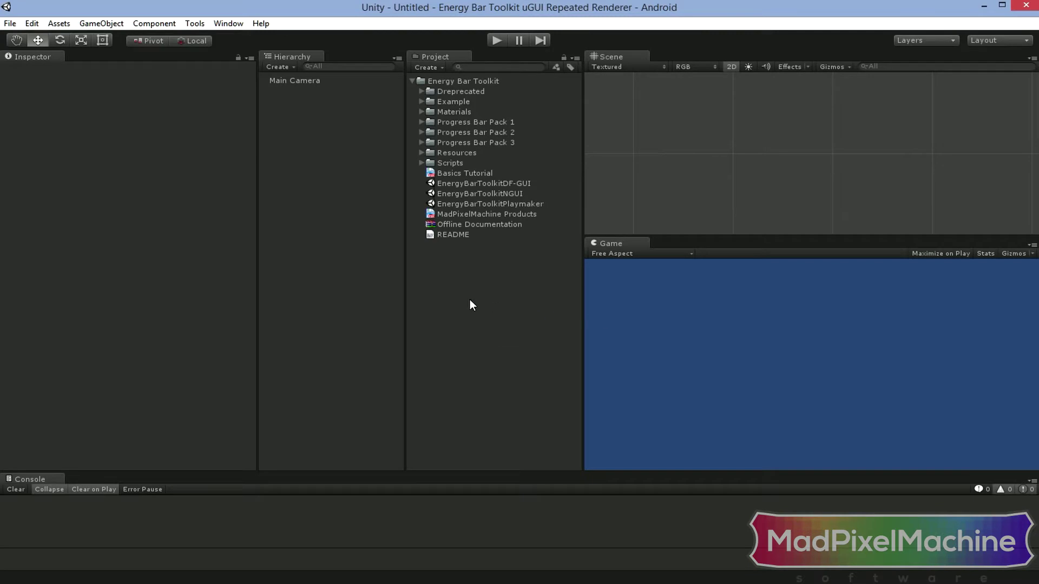
Add a UI Canvas to the scene from the GameObject > UI menu.
{"action": "left_click", "coordinate": [110, 23]}
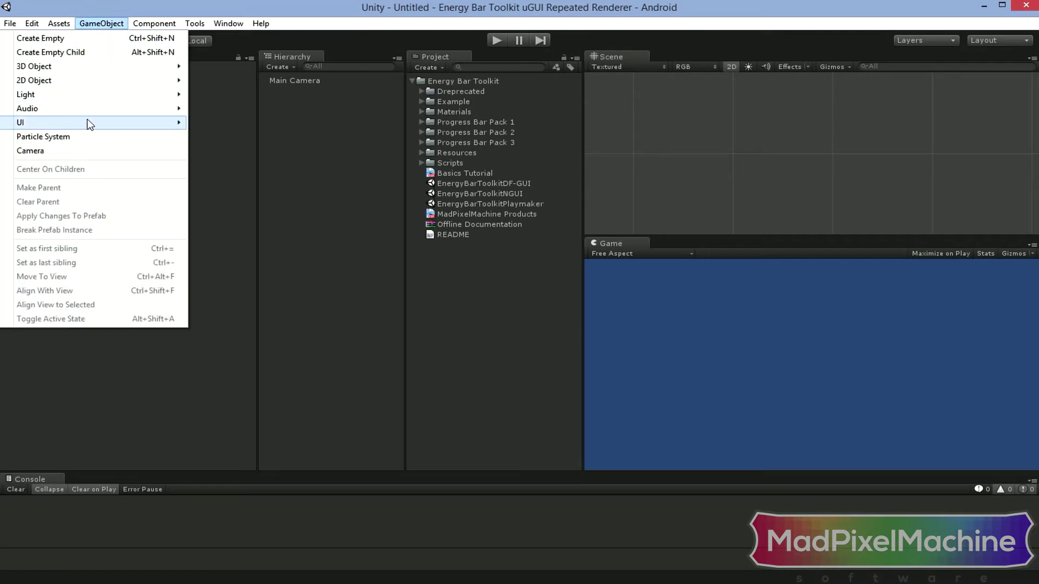
{"action": "mouse_move", "coordinate": [100, 123]}
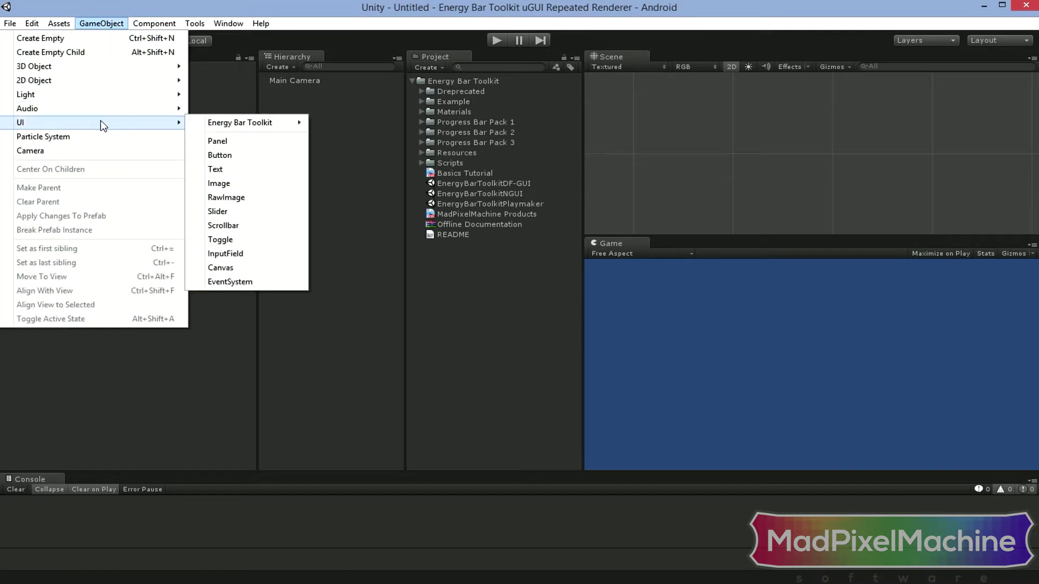
{"action": "left_click", "coordinate": [254, 267]}
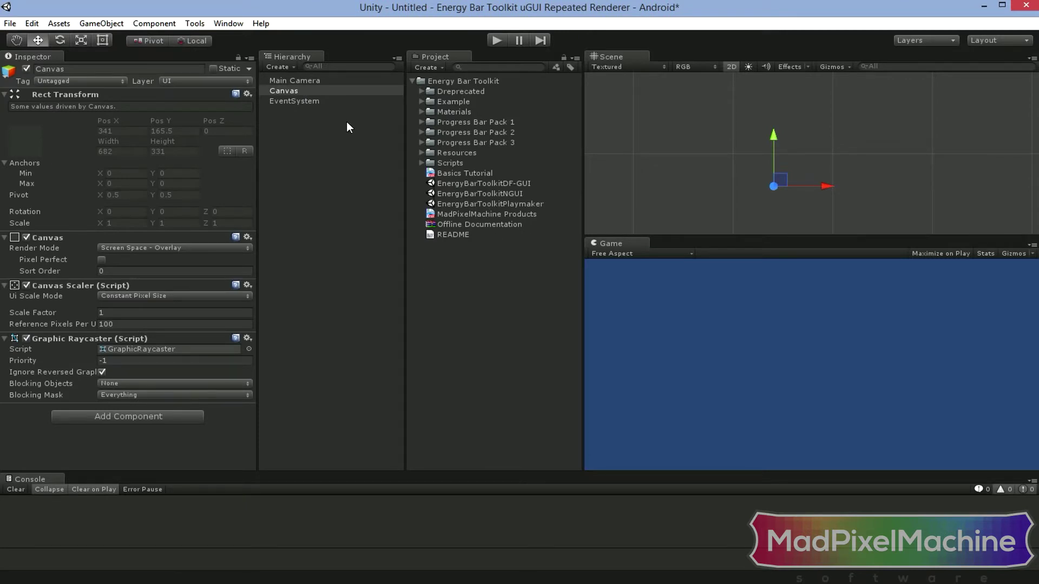
Create a uGUI repeated heart bar on the canvas with the Energy Bar Toolkit.
{"action": "left_click", "coordinate": [196, 23]}
{"action": "mouse_move", "coordinate": [178, 36]}
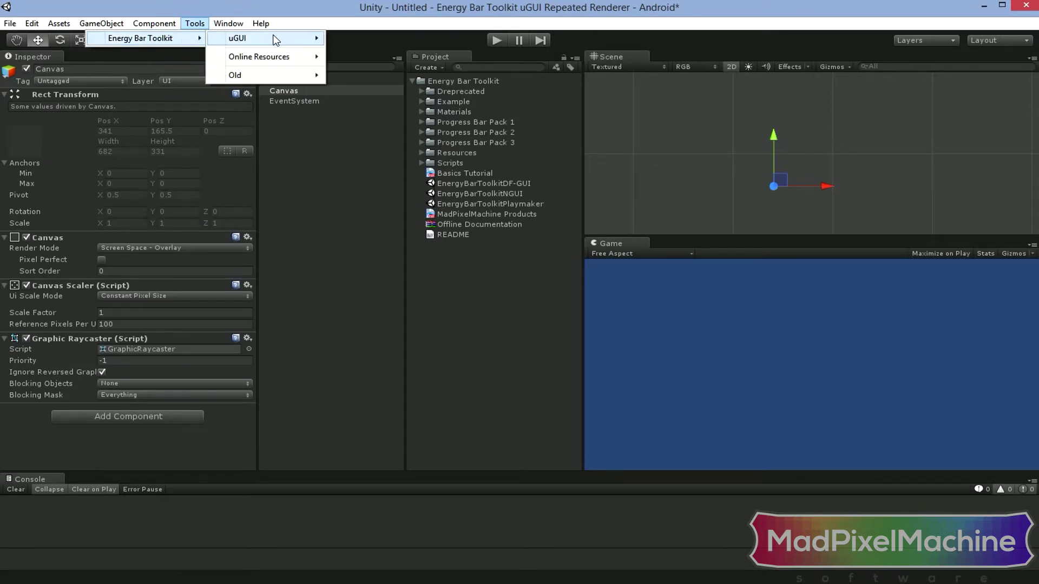
{"action": "mouse_move", "coordinate": [266, 42]}
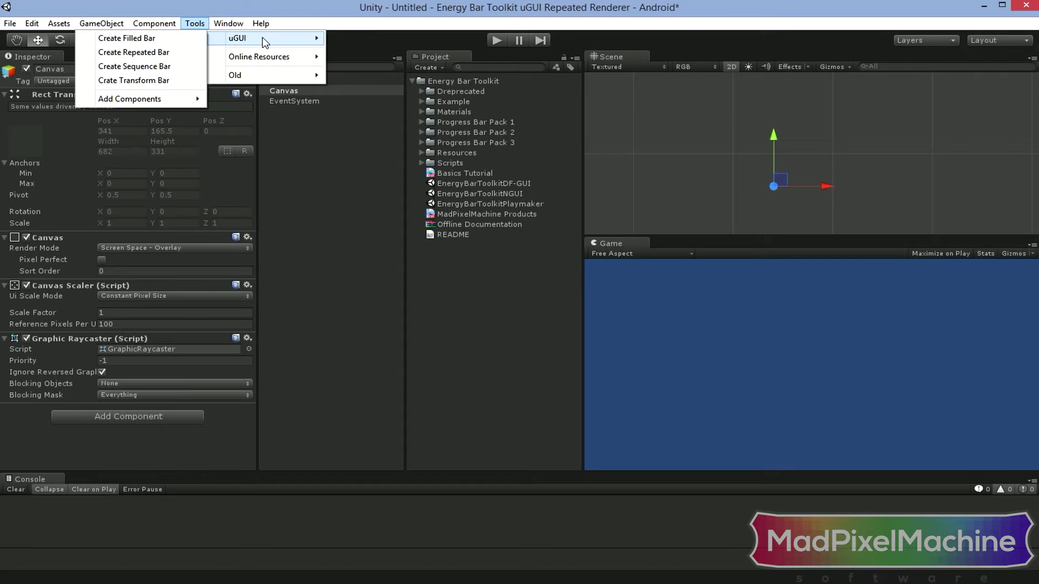
{"action": "left_click", "coordinate": [191, 55]}
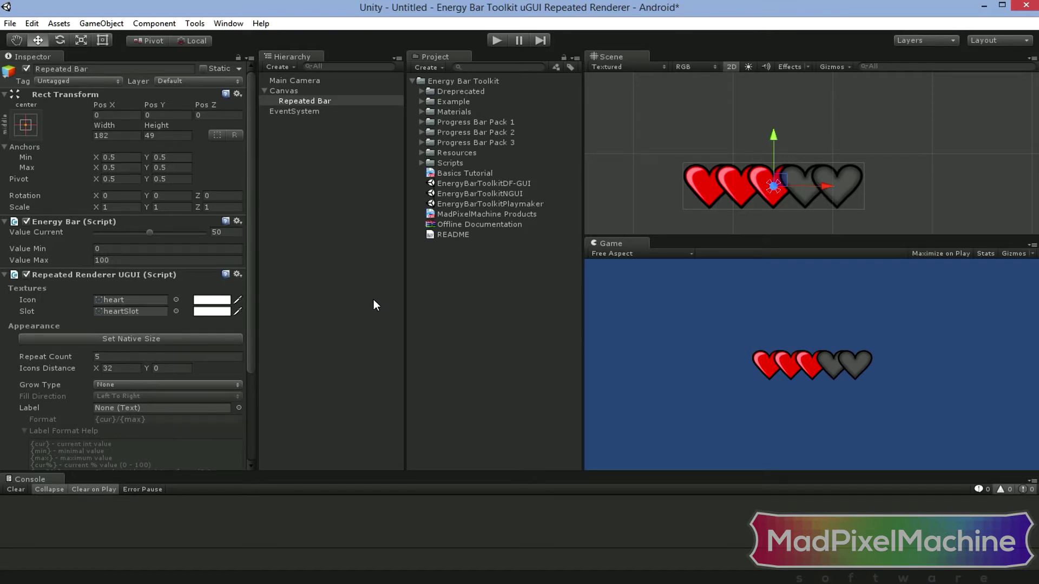
Locate the heart and heartSlot textures in the project and tint the empty slot hearts red.
{"action": "left_click", "coordinate": [145, 300]}
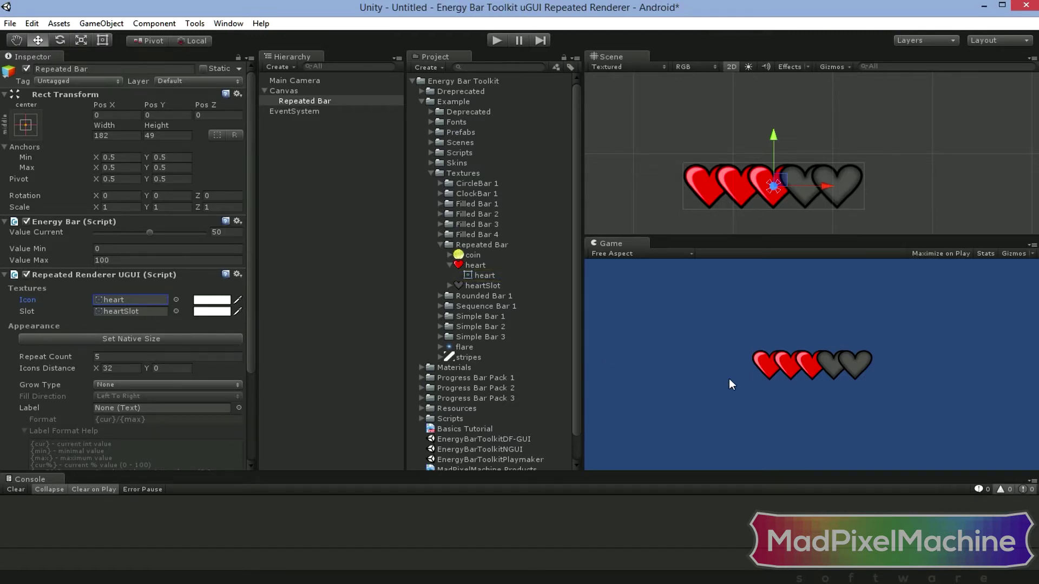
{"action": "left_click", "coordinate": [151, 311]}
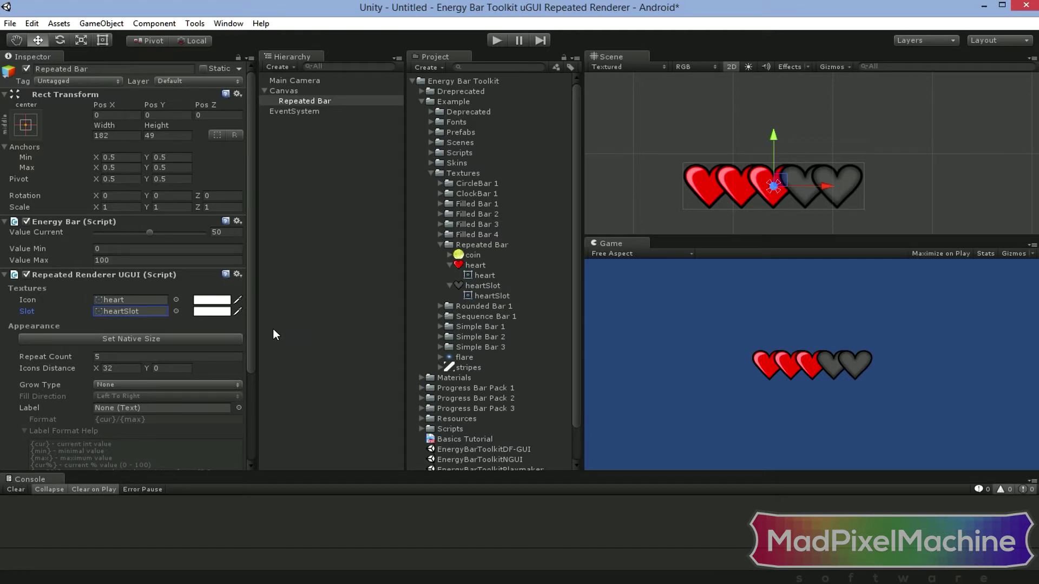
{"action": "left_click", "coordinate": [214, 310]}
{"action": "left_click_drag", "start_coordinate": [324, 273], "coordinate": [258, 238]}
{"action": "left_click", "coordinate": [381, 199]}
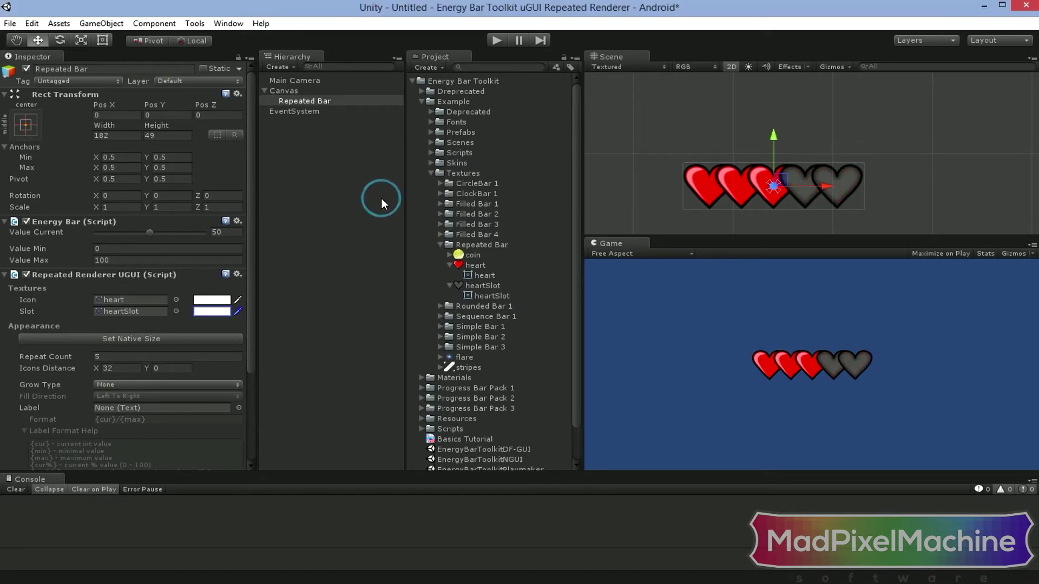
Set the bar's Repeat Count back to 5 hearts.
{"action": "left_click_drag", "start_coordinate": [251, 289], "coordinate": [251, 405]}
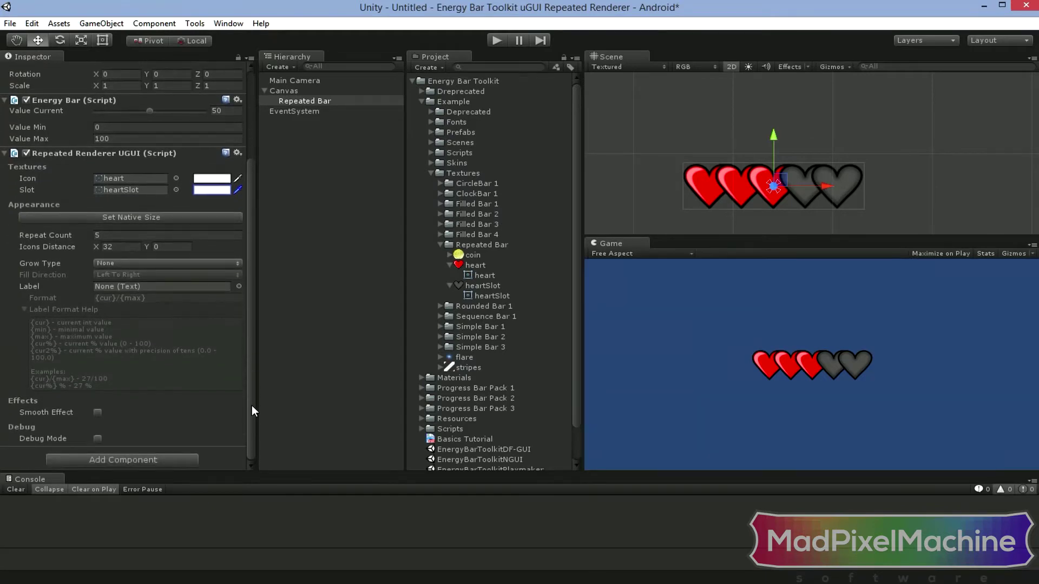
{"action": "mouse_move", "coordinate": [52, 234]}
{"action": "left_mouse_down"}
{"action": "mouse_move", "coordinate": [70, 232]}
{"action": "mouse_move", "coordinate": [60, 233]}
{"action": "left_mouse_up"}
{"action": "double_click", "coordinate": [107, 234]}
{"action": "type", "text": "5"}
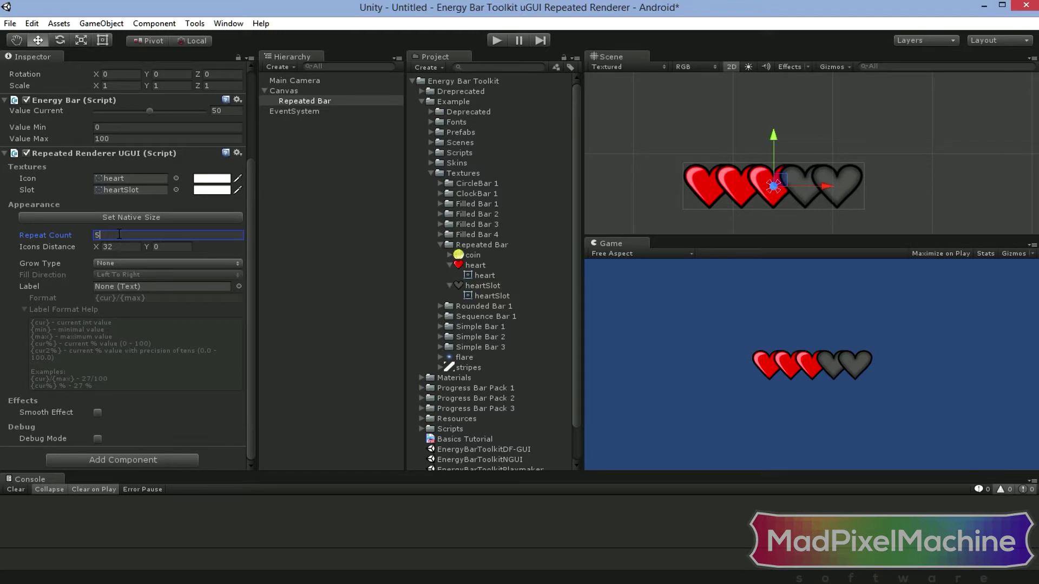
Set Icons Distance Y to 0 and X to 53.63 for a flat, wider row.
{"action": "mouse_move", "coordinate": [147, 247]}
{"action": "left_mouse_down"}
{"action": "mouse_move", "coordinate": [227, 248]}
{"action": "mouse_move", "coordinate": [142, 248]}
{"action": "left_mouse_up"}
{"action": "left_click_drag", "start_coordinate": [74, 299], "coordinate": [207, 271]}
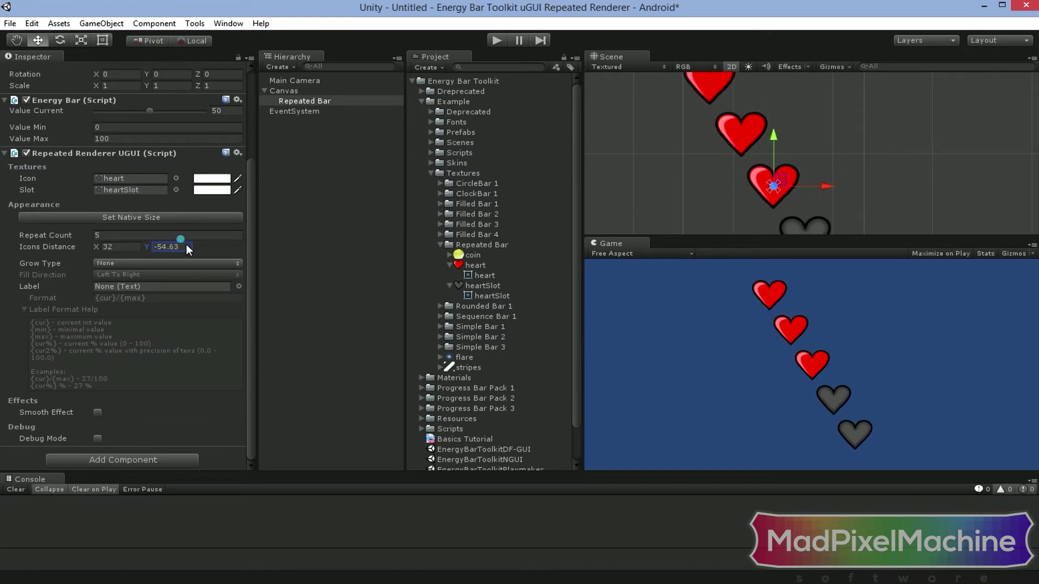
{"action": "type", "text": "0"}
{"action": "left_click", "coordinate": [92, 244]}
{"action": "left_click_drag", "start_coordinate": [92, 244], "coordinate": [575, 268]}
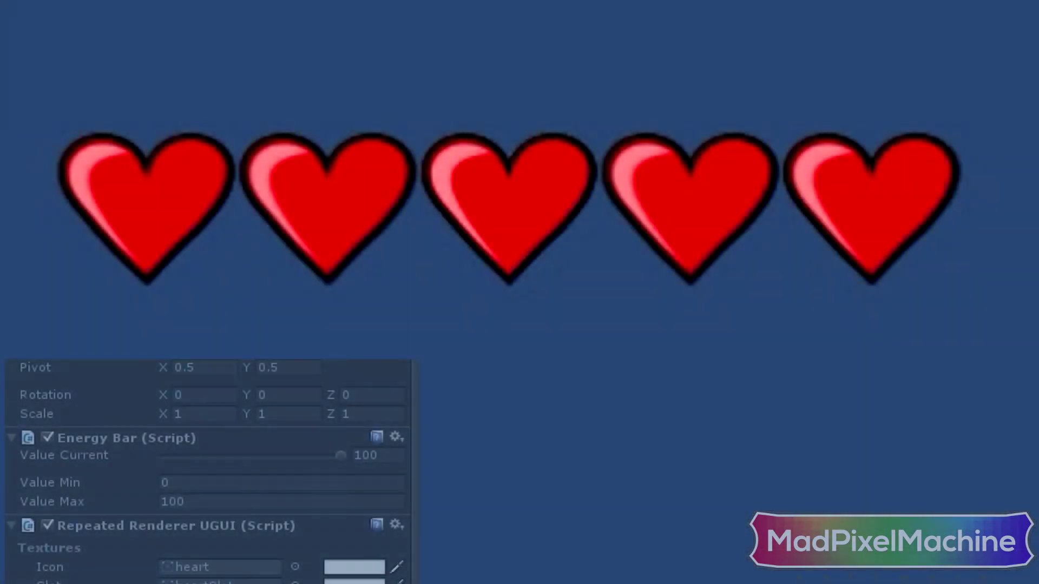
{"action": "left_click", "coordinate": [232, 483]}
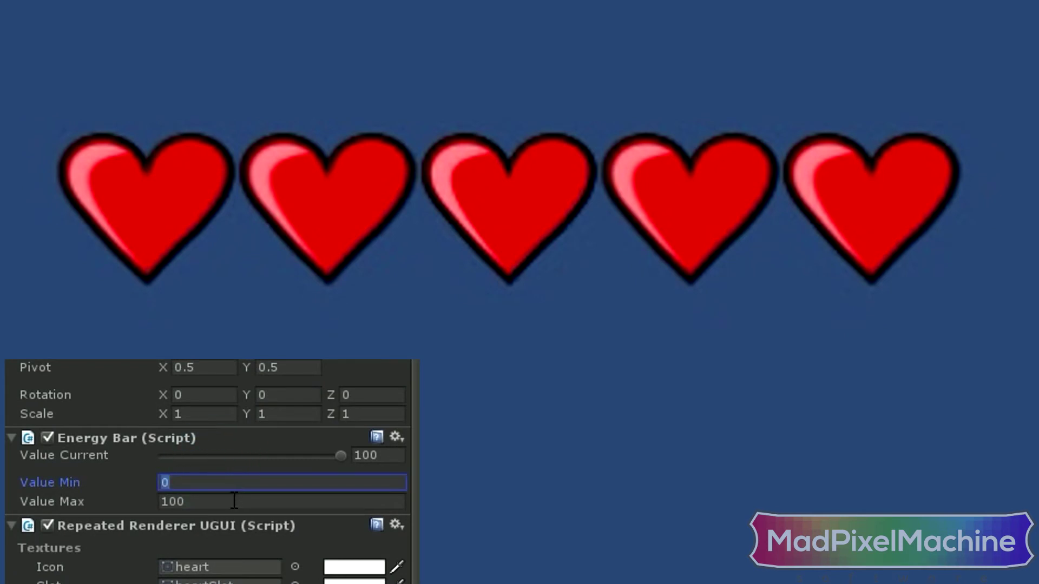
{"action": "left_click", "coordinate": [228, 503]}
{"action": "type", "text": "10"}
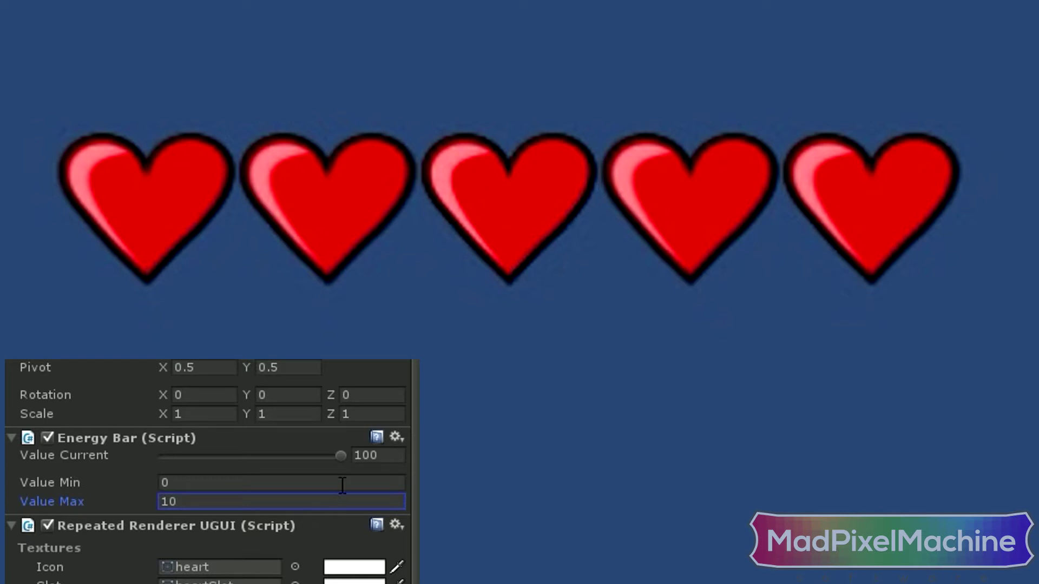
{"action": "left_click", "coordinate": [378, 456]}
{"action": "type", "text": "2"}
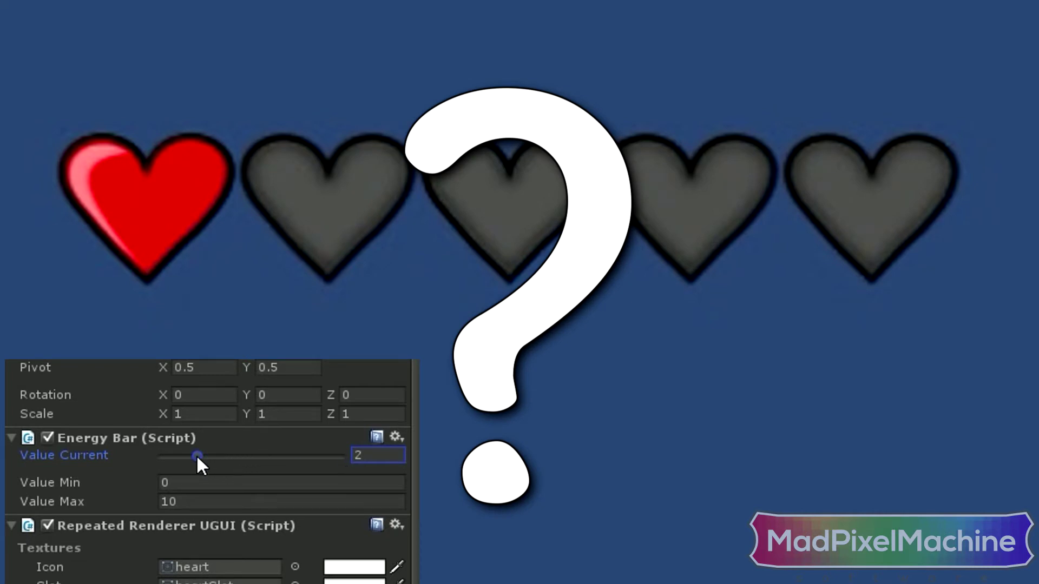
{"action": "left_click_drag", "start_coordinate": [194, 456], "coordinate": [183, 456]}
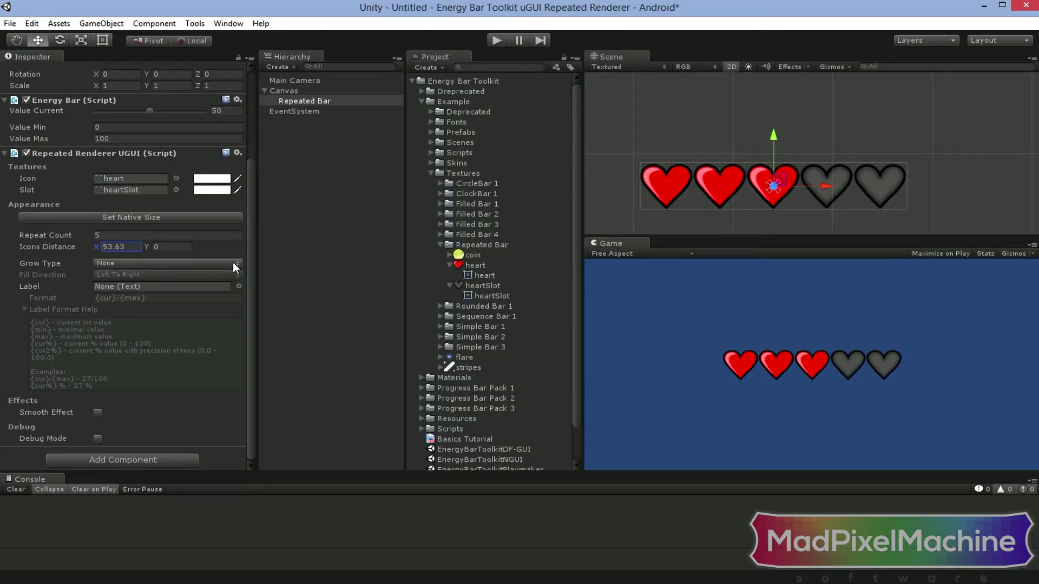
Set Grow Type to Grow and raise the value so all hearts fill.
{"action": "left_click", "coordinate": [235, 266]}
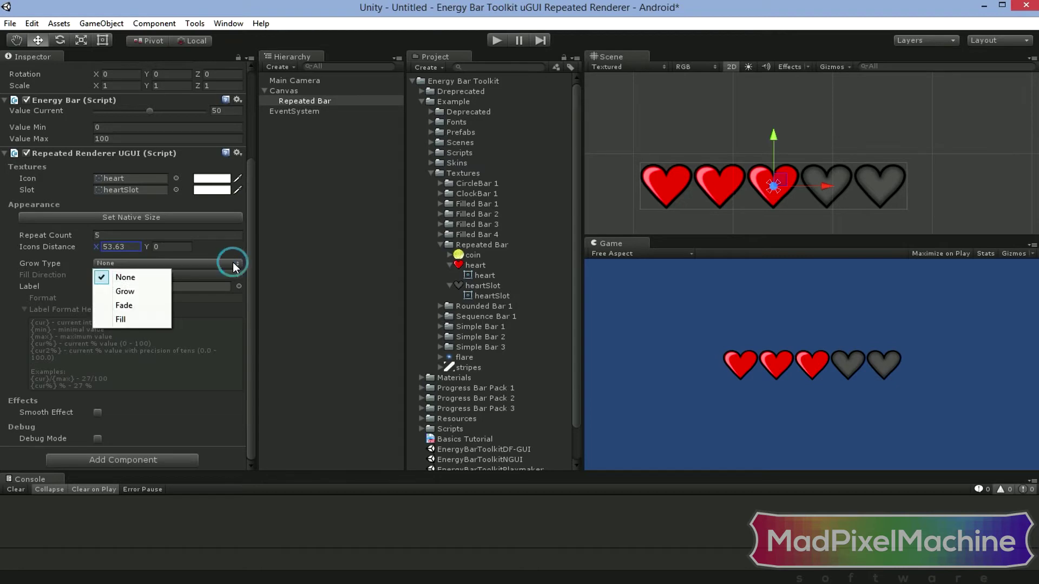
{"action": "left_click", "coordinate": [128, 291]}
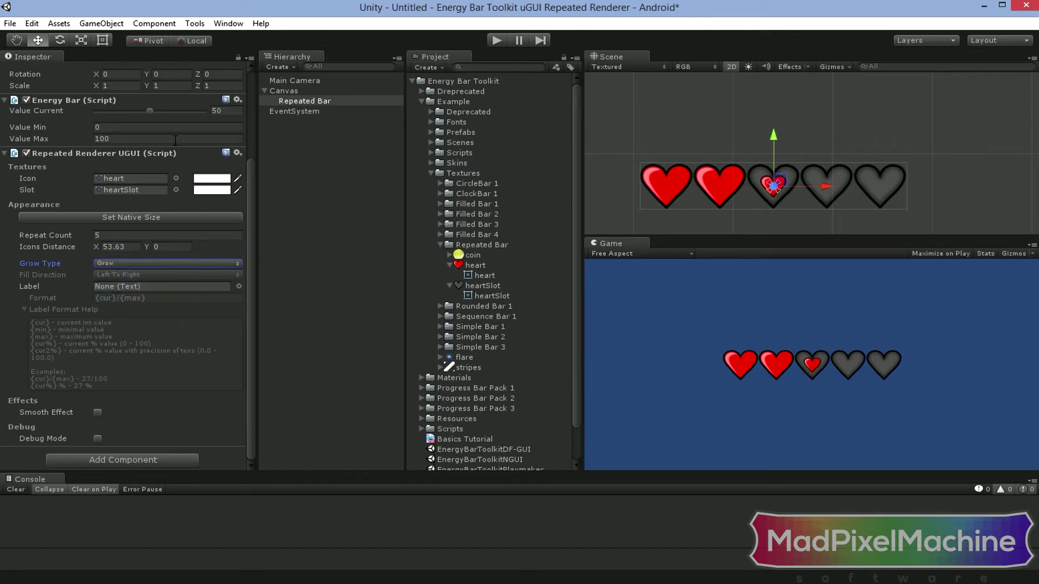
{"action": "mouse_move", "coordinate": [147, 109]}
{"action": "left_mouse_down"}
{"action": "mouse_move", "coordinate": [198, 110]}
{"action": "mouse_move", "coordinate": [93, 118]}
{"action": "mouse_move", "coordinate": [161, 120]}
{"action": "left_mouse_up"}
Switch Grow Type to Fade and lower the value to preview the fading heart.
{"action": "left_click", "coordinate": [167, 264]}
{"action": "left_click", "coordinate": [138, 304]}
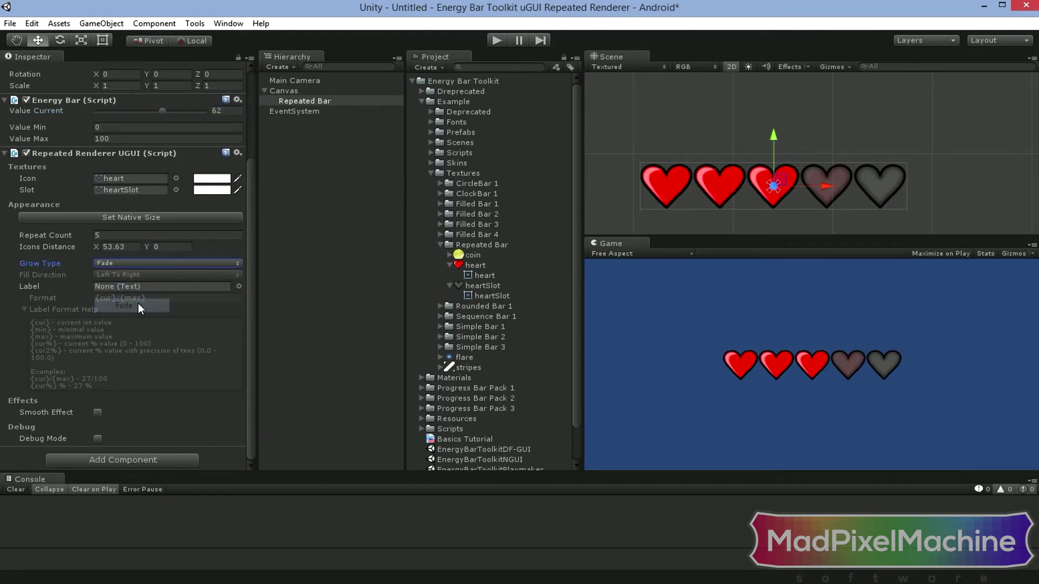
{"action": "mouse_move", "coordinate": [161, 109]}
{"action": "left_mouse_down"}
{"action": "mouse_move", "coordinate": [119, 115]}
{"action": "mouse_move", "coordinate": [195, 116]}
{"action": "mouse_move", "coordinate": [106, 123]}
{"action": "mouse_move", "coordinate": [187, 123]}
{"action": "mouse_move", "coordinate": [154, 120]}
{"action": "left_mouse_up"}
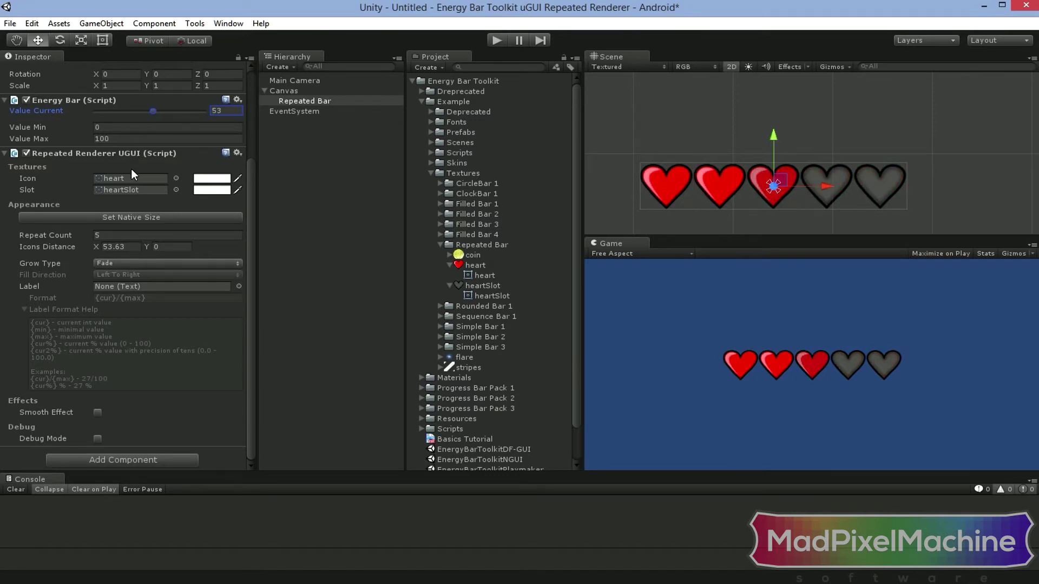
{"action": "left_click", "coordinate": [134, 263]}
Switch Grow Type to Fill so partial hearts fill left to right.
{"action": "left_click", "coordinate": [131, 317]}
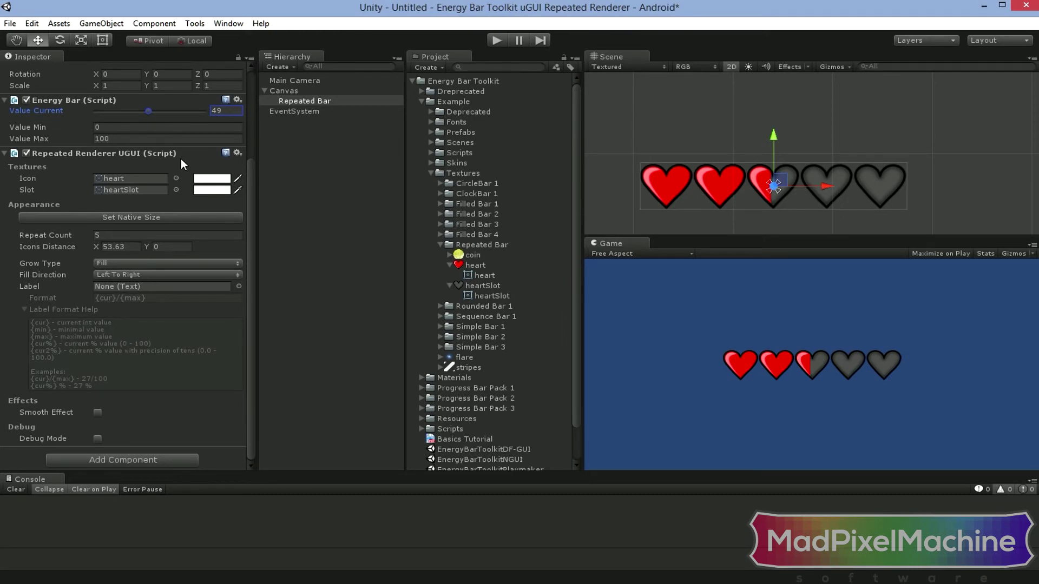
Add a UI Text label under the Canvas.
{"action": "left_click", "coordinate": [280, 66]}
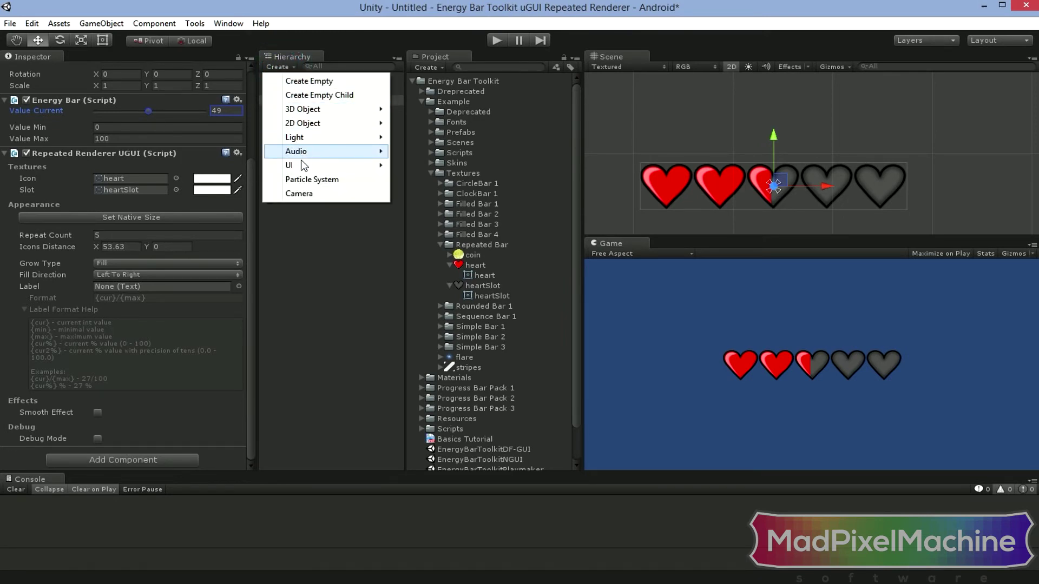
{"action": "mouse_move", "coordinate": [325, 164]}
{"action": "left_click", "coordinate": [192, 209]}
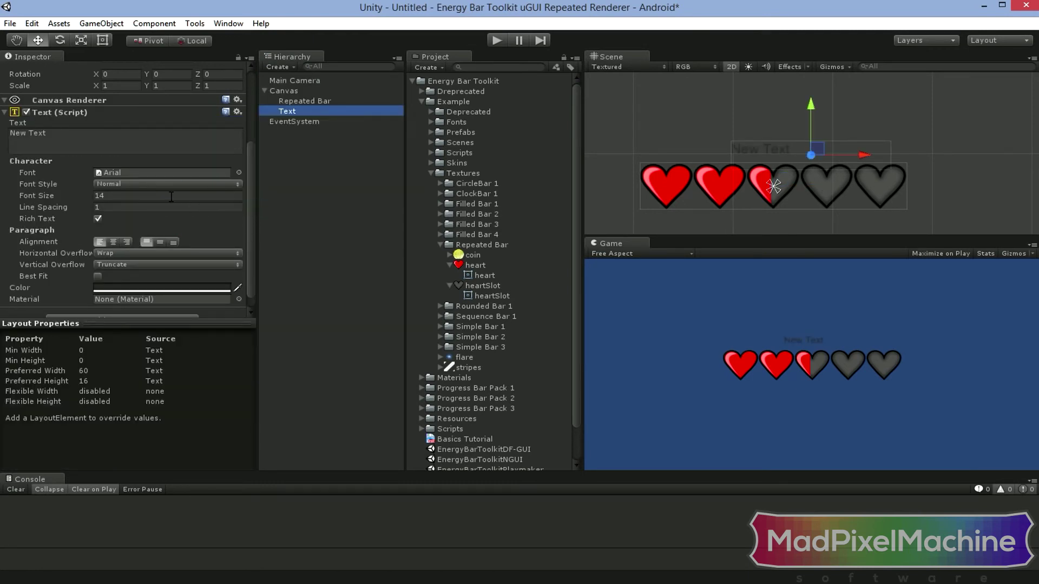
Set the label's Font Style to Bold.
{"action": "left_click", "coordinate": [145, 184]}
{"action": "left_click", "coordinate": [139, 209]}
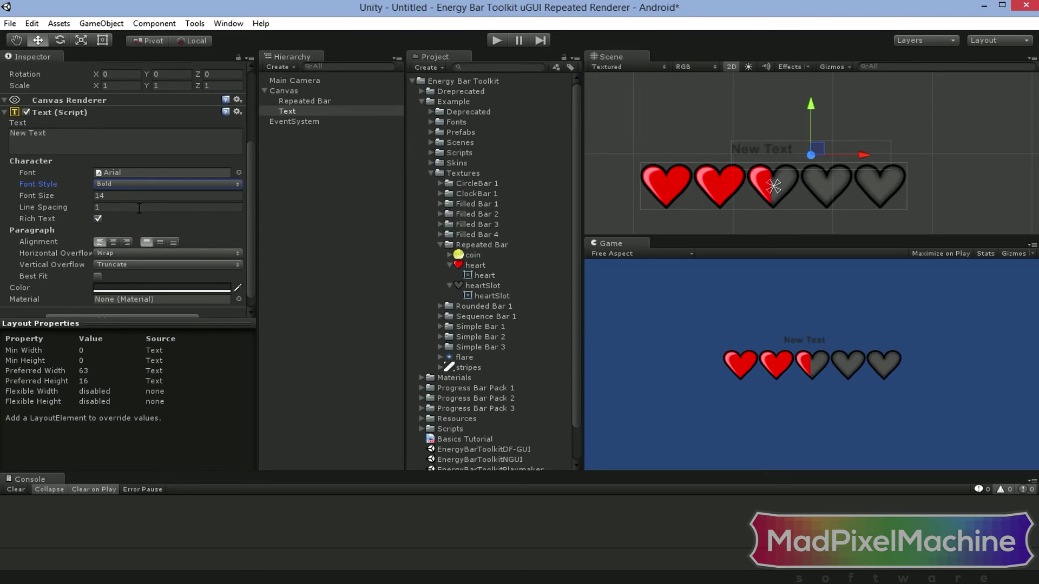
{"action": "left_click", "coordinate": [136, 196]}
Set the label's font size to 26.
{"action": "double_click", "coordinate": [136, 197]}
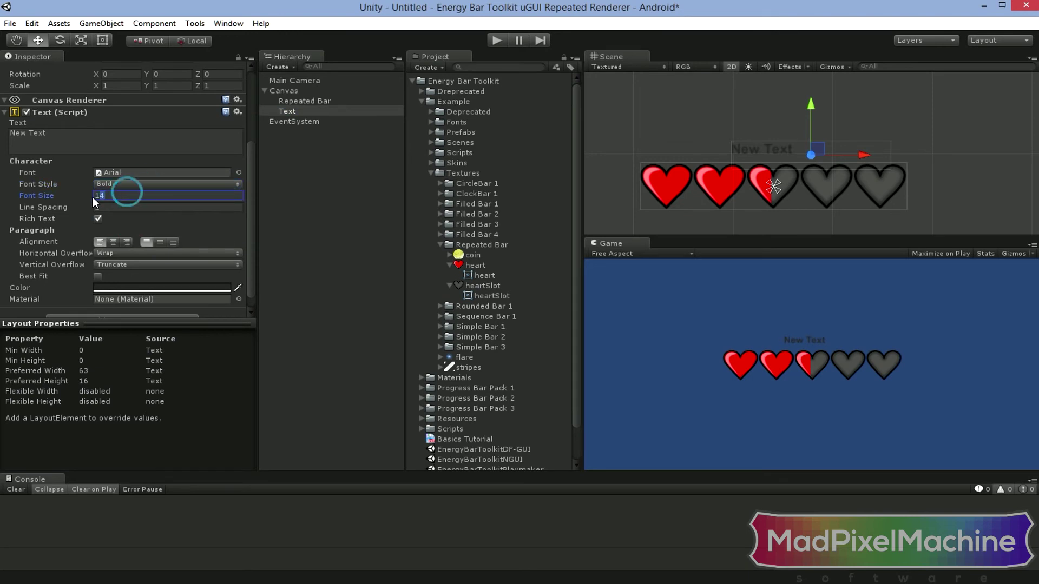
{"action": "type", "text": "26"}
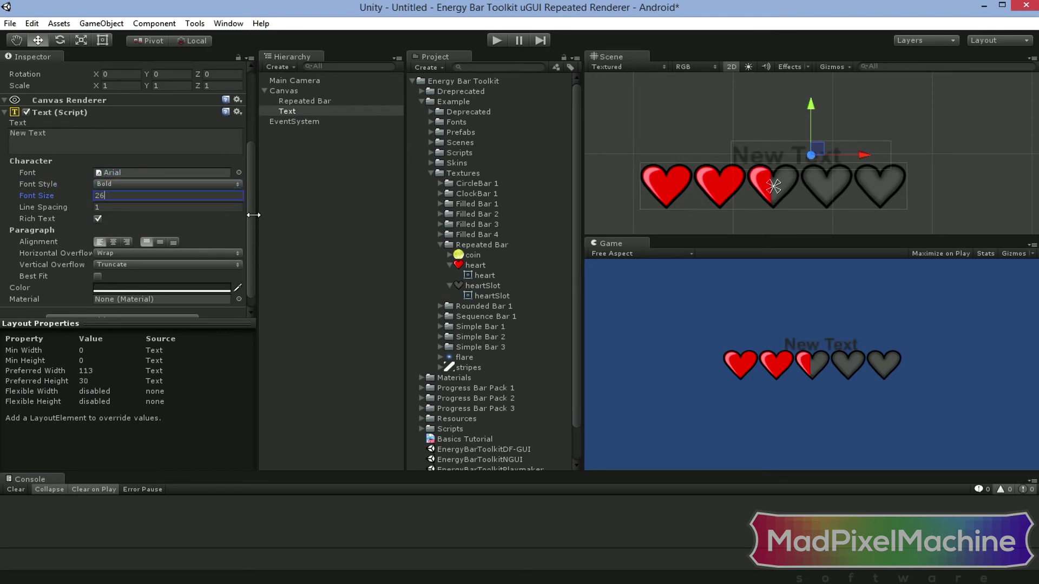
{"action": "scroll", "coordinate": [253, 215], "scroll_direction": "down", "scroll_amount": 1}
Make the label's text colour white.
{"action": "left_click", "coordinate": [207, 272]}
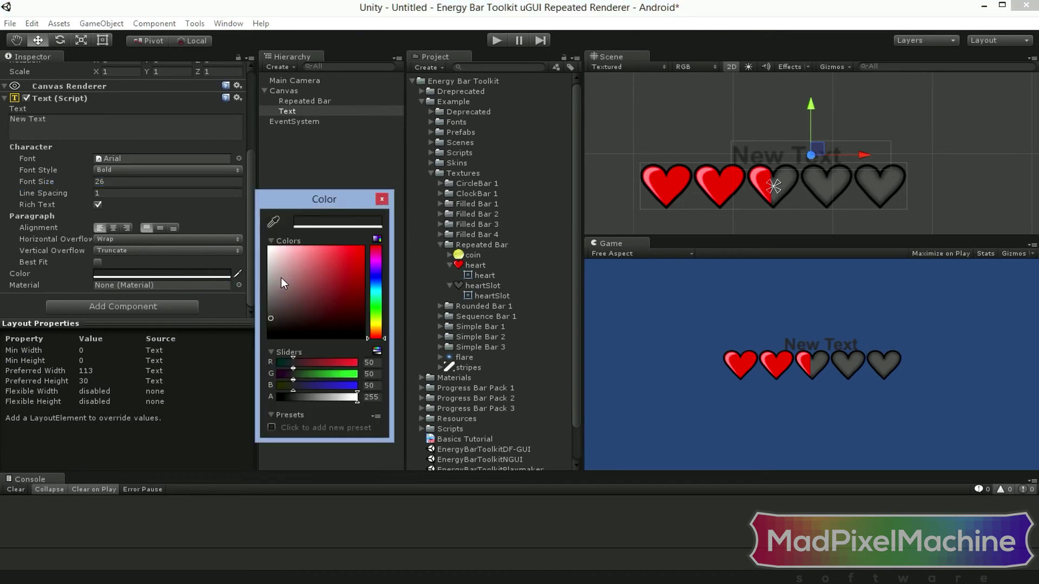
{"action": "left_click_drag", "start_coordinate": [281, 278], "coordinate": [260, 222]}
{"action": "left_click", "coordinate": [382, 199]}
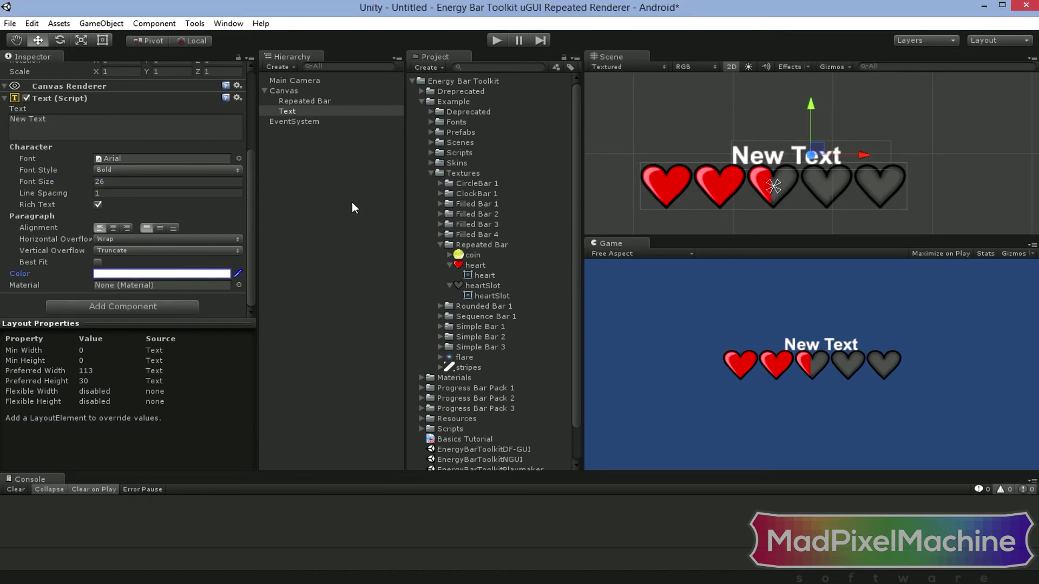
Assign the Text object to the Repeated Bar's Label field.
{"action": "left_click", "coordinate": [297, 102]}
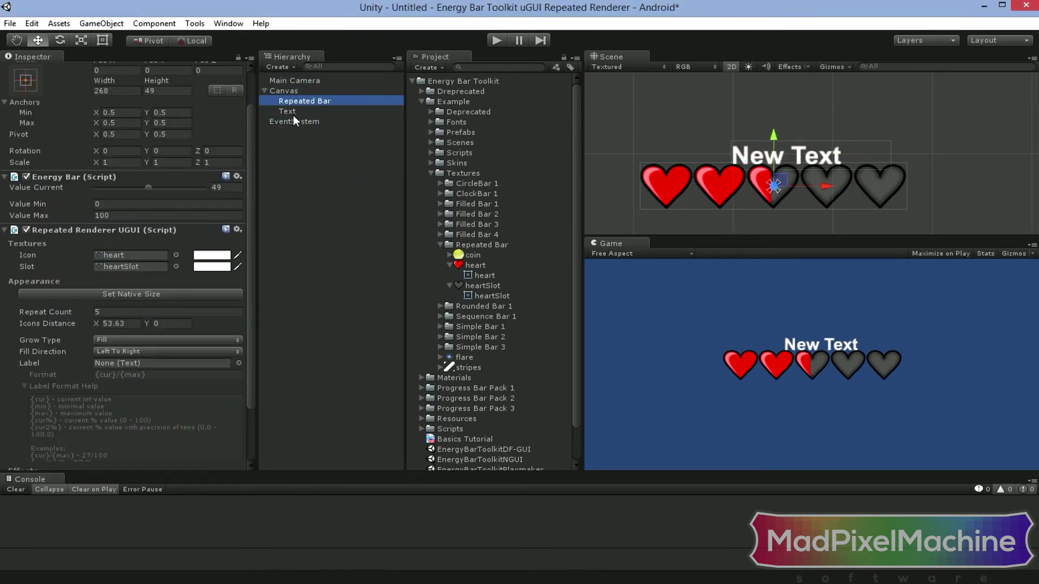
{"action": "left_click_drag", "start_coordinate": [292, 110], "coordinate": [133, 360]}
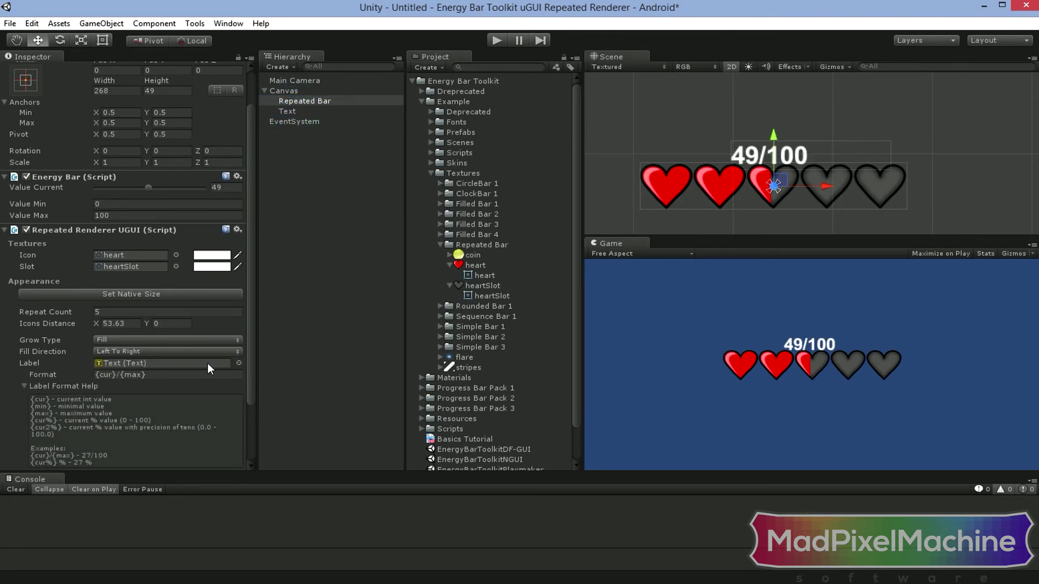
{"action": "scroll", "coordinate": [220, 386], "scroll_direction": "down", "scroll_amount": 3}
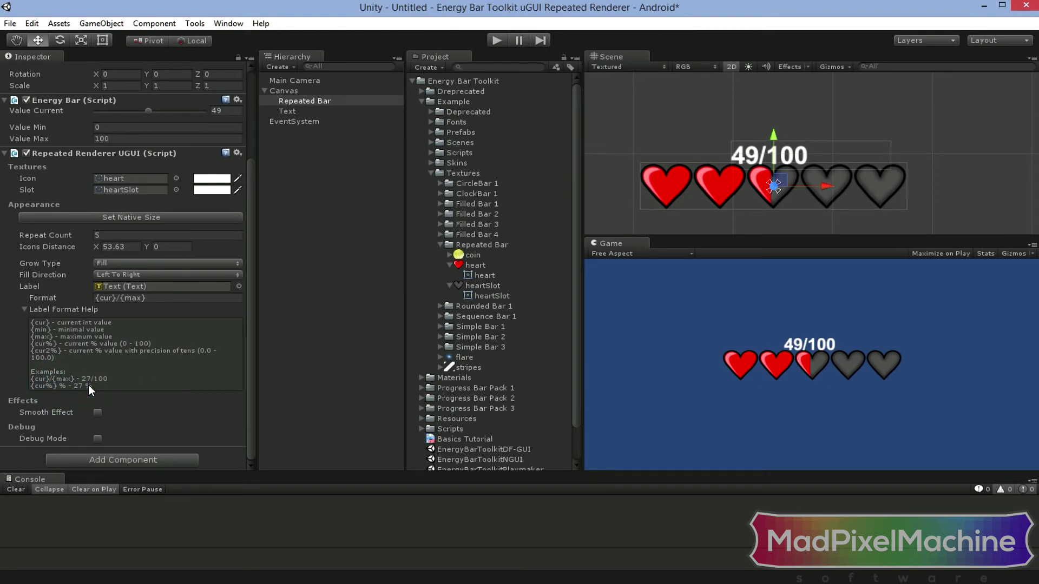
Edit the label Format to {cur%}% so it shows 49%.
{"action": "left_click", "coordinate": [157, 298]}
{"action": "left_click", "coordinate": [160, 297]}
{"action": "left_click", "coordinate": [114, 297]}
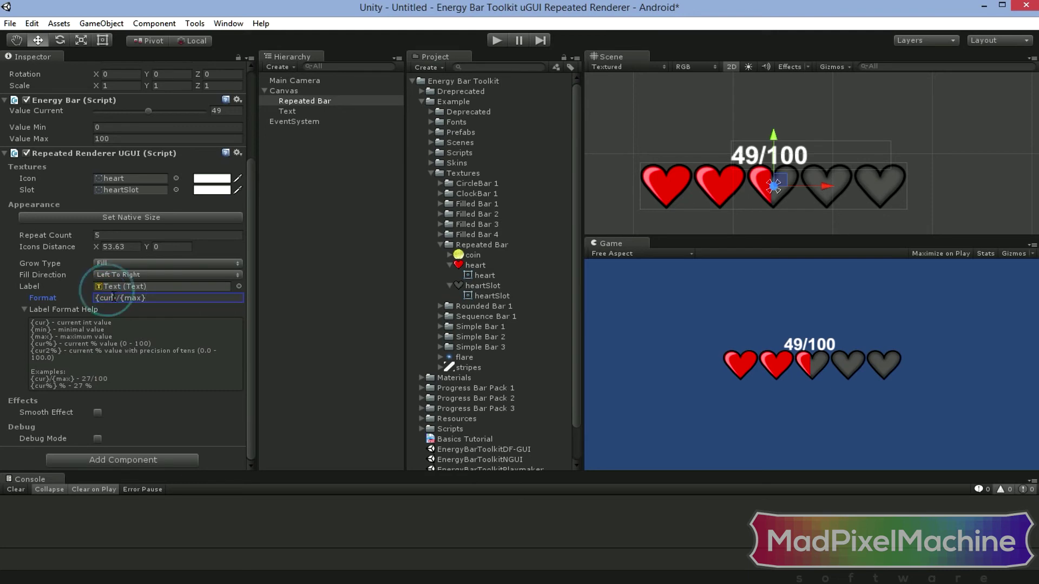
{"action": "type", "text": "%"}
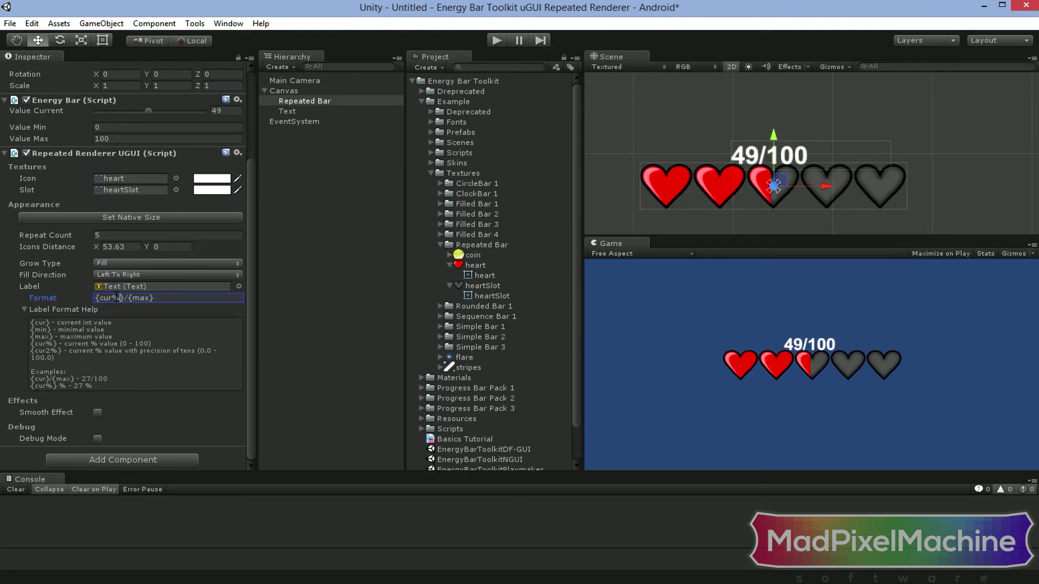
{"action": "key", "text": "Right"}
{"action": "type", "text": "%"}
{"action": "key", "text": "Delete"}
{"action": "key", "text": "Delete"}
{"action": "key", "text": "Delete"}
{"action": "key", "text": "Delete"}
{"action": "key", "text": "Delete"}
{"action": "key", "text": "Delete"}
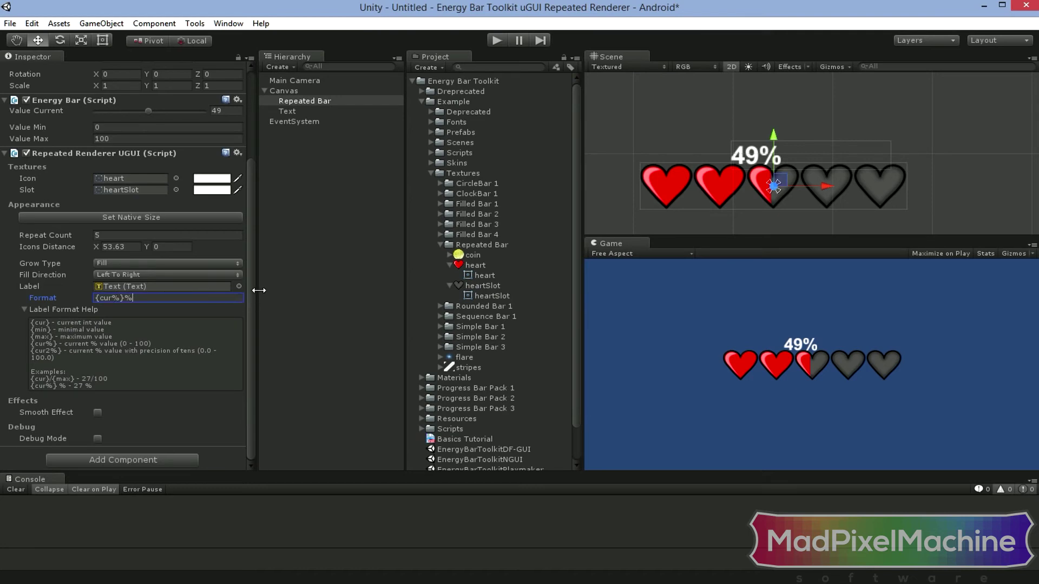
Parent Text under Repeated Bar and apply the middle-left anchor preset.
{"action": "left_click_drag", "start_coordinate": [289, 110], "coordinate": [308, 101]}
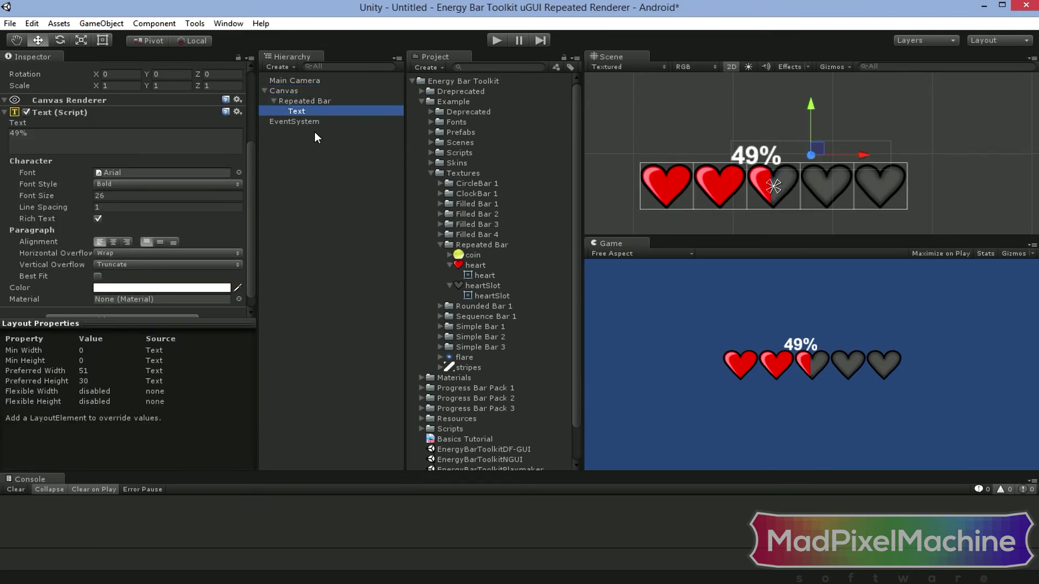
{"action": "scroll", "coordinate": [230, 123], "scroll_direction": "up", "scroll_amount": 5}
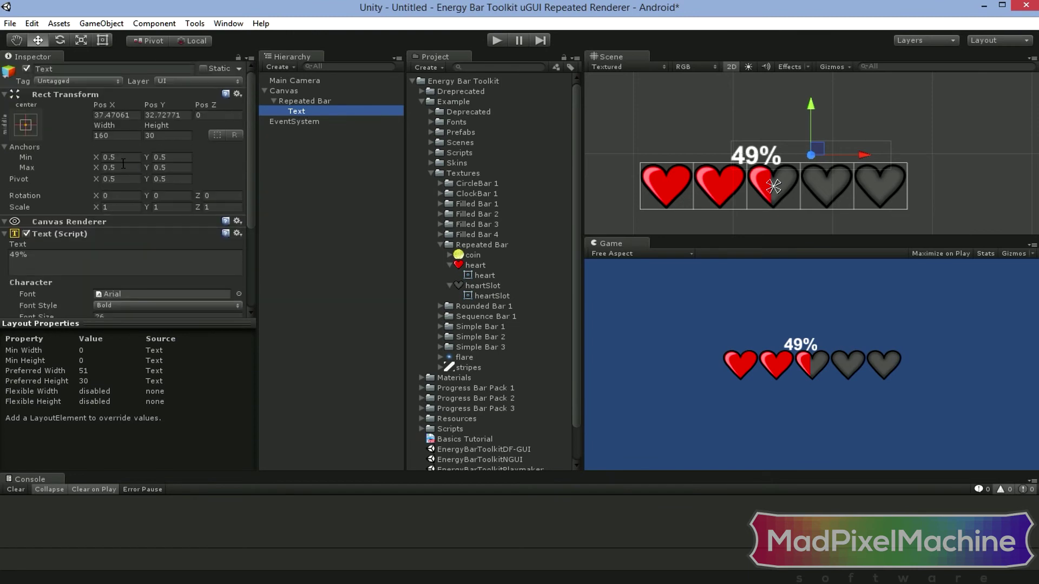
{"action": "left_click", "coordinate": [23, 124]}
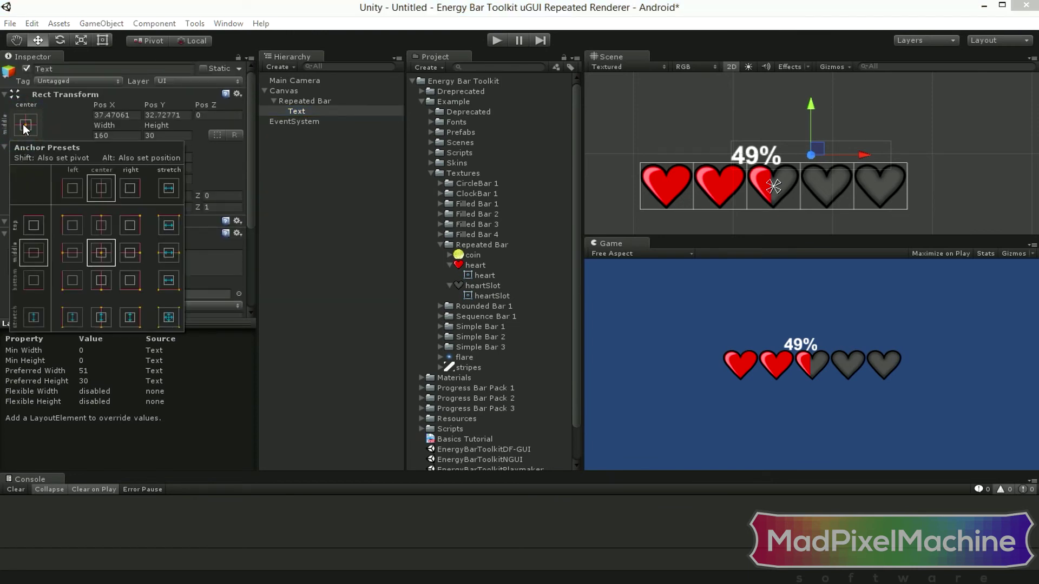
{"action": "left_click", "coordinate": [73, 190]}
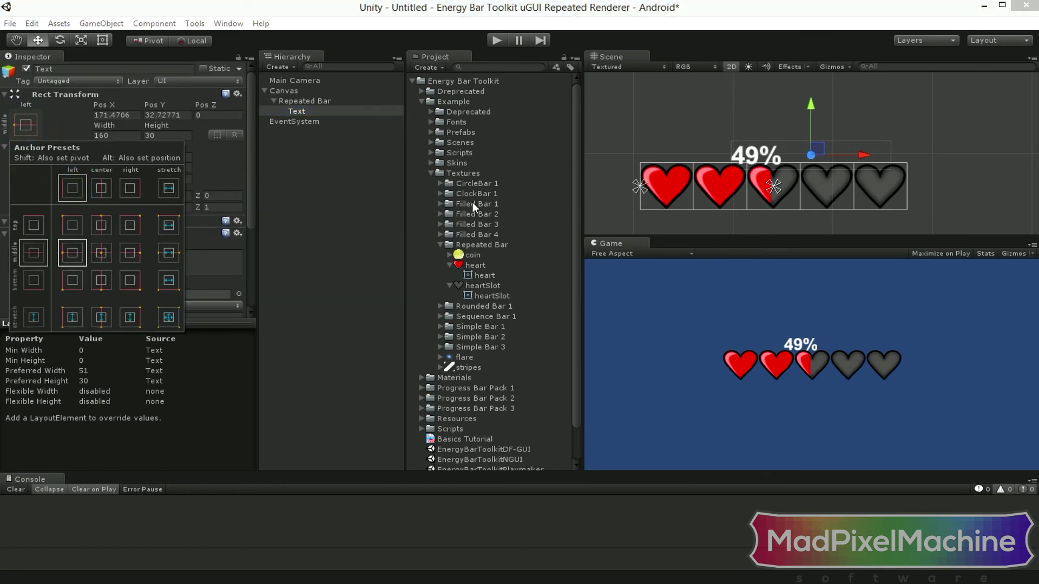
{"action": "left_click", "coordinate": [816, 156]}
Move the 49% label left so it sits above the first heart.
{"action": "left_click_drag", "start_coordinate": [816, 156], "coordinate": [725, 149]}
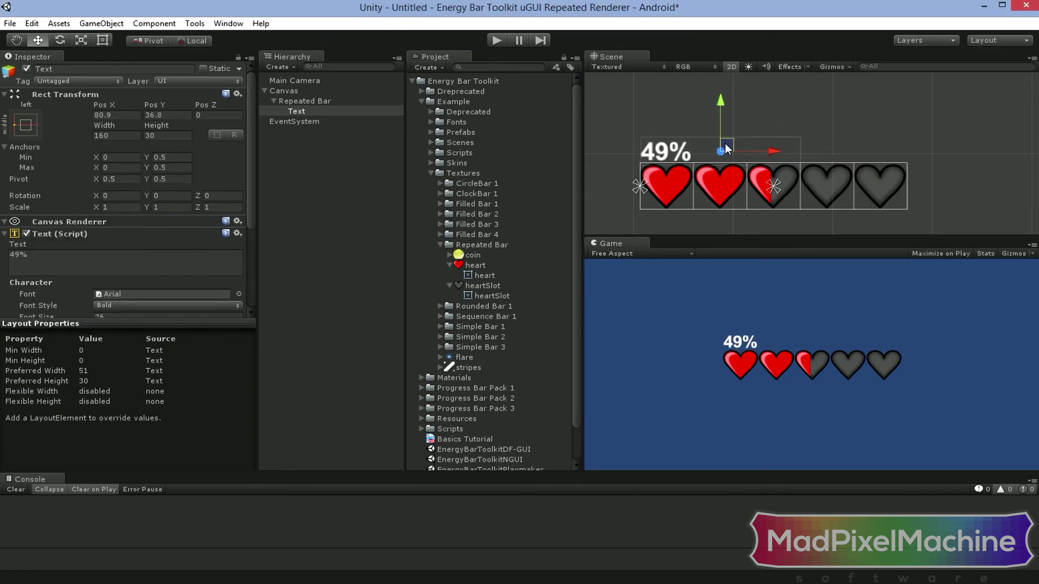
{"action": "left_click", "coordinate": [311, 102]}
{"action": "left_click_drag", "start_coordinate": [247, 153], "coordinate": [239, 267]}
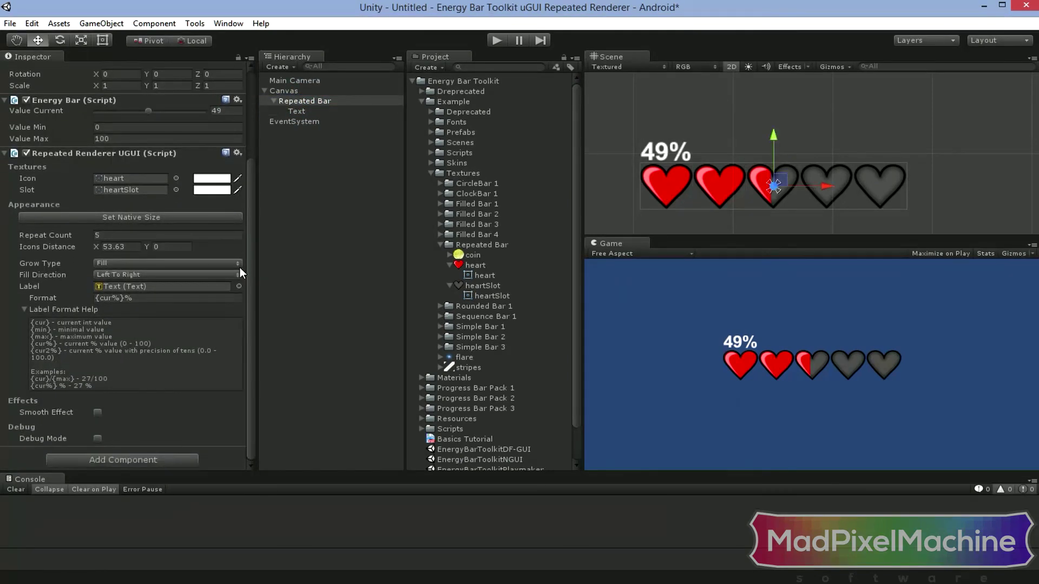
Tick Smooth Effect in the Repeated Renderer's Effects section.
{"action": "left_click", "coordinate": [98, 413]}
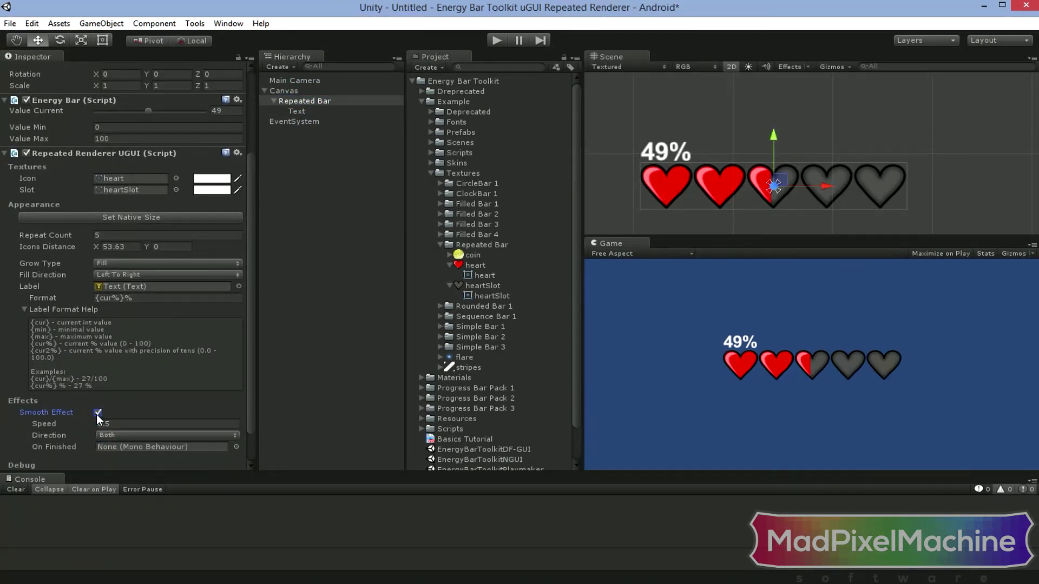
{"action": "scroll", "coordinate": [164, 403], "scroll_direction": "down", "scroll_amount": 2}
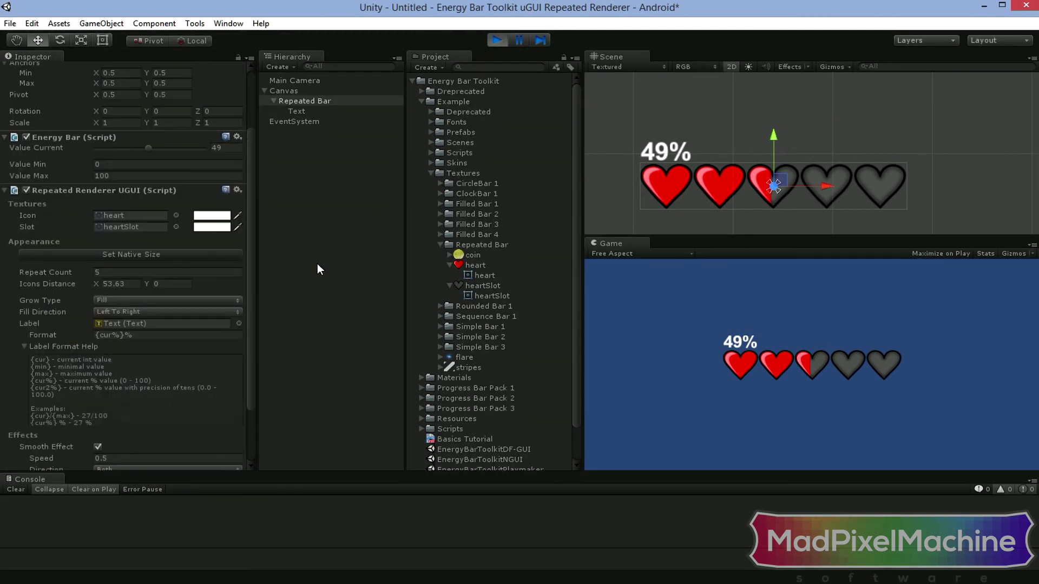
{"action": "left_click_drag", "start_coordinate": [146, 146], "coordinate": [204, 149]}
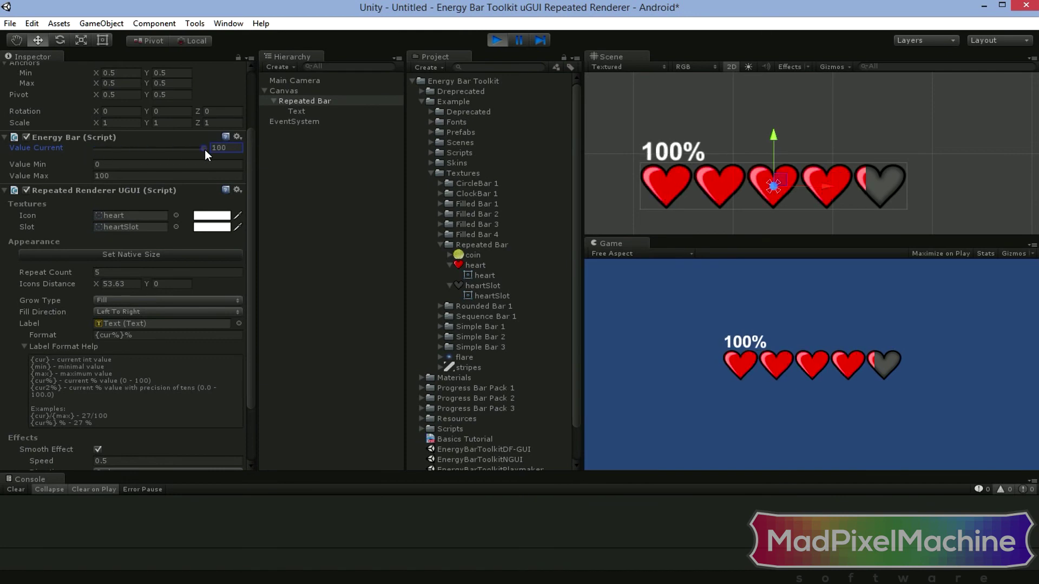
{"action": "scroll", "coordinate": [147, 319], "scroll_direction": "down", "scroll_amount": 3}
{"action": "left_click", "coordinate": [131, 396]}
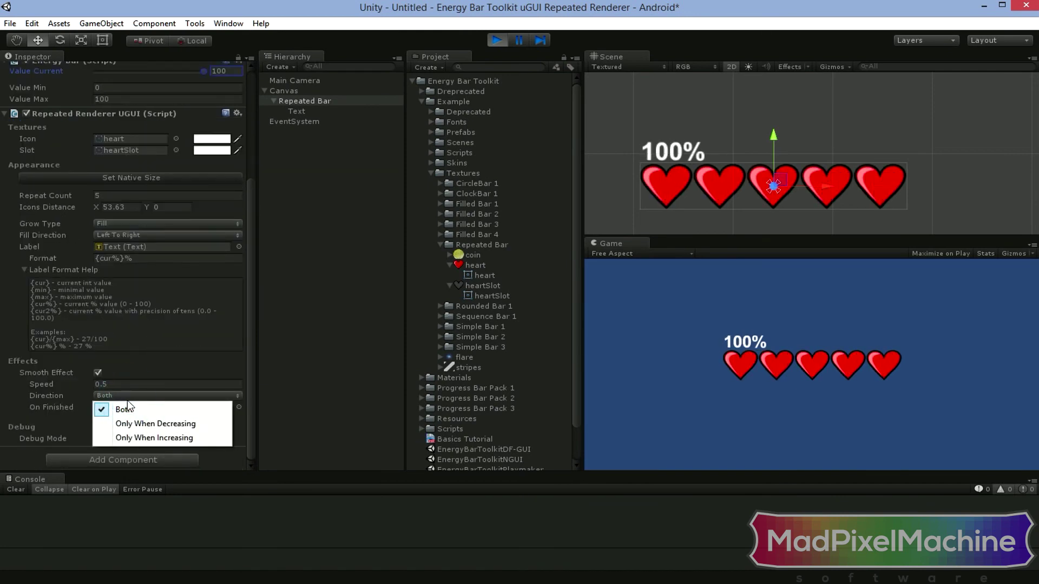
{"action": "left_click", "coordinate": [132, 424]}
{"action": "scroll", "coordinate": [167, 245], "scroll_direction": "up", "scroll_amount": 5}
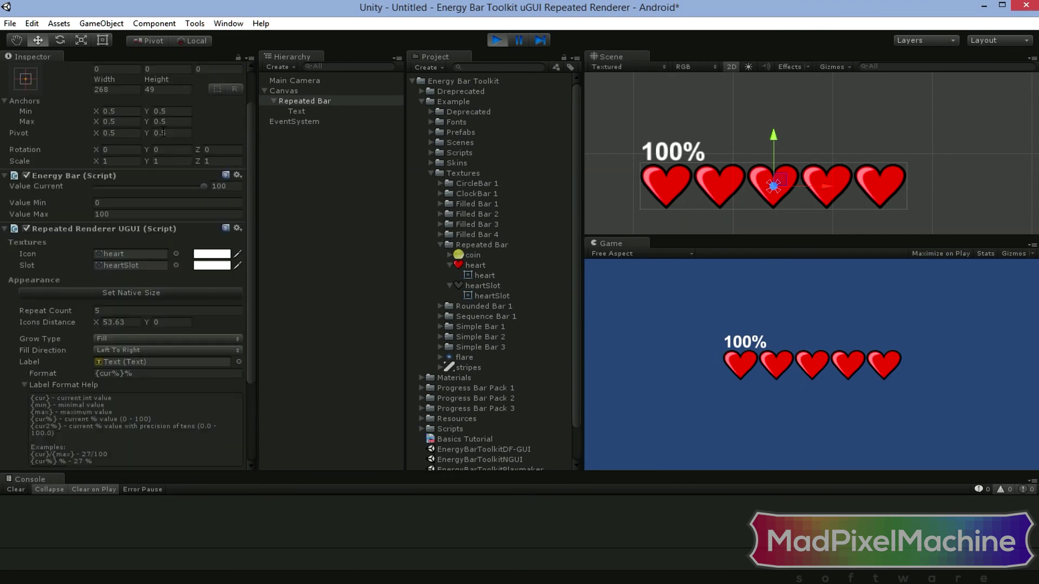
{"action": "left_click_drag", "start_coordinate": [207, 181], "coordinate": [243, 189]}
{"action": "scroll", "coordinate": [177, 298], "scroll_direction": "down", "scroll_amount": 2}
{"action": "scroll", "coordinate": [177, 299], "scroll_direction": "down", "scroll_amount": 4}
{"action": "left_click", "coordinate": [132, 395]}
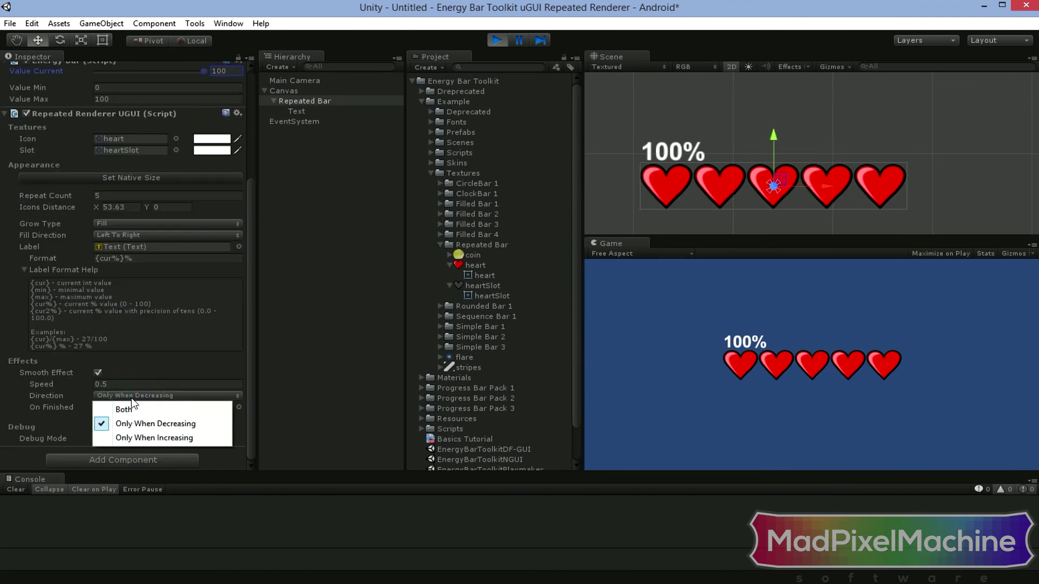
{"action": "left_click", "coordinate": [136, 441]}
{"action": "scroll", "coordinate": [181, 196], "scroll_direction": "up", "scroll_amount": 8}
{"action": "mouse_move", "coordinate": [203, 234]}
{"action": "left_mouse_down"}
{"action": "mouse_move", "coordinate": [91, 230]}
{"action": "mouse_move", "coordinate": [213, 226]}
{"action": "mouse_move", "coordinate": [87, 219]}
{"action": "mouse_move", "coordinate": [207, 223]}
{"action": "left_mouse_up"}
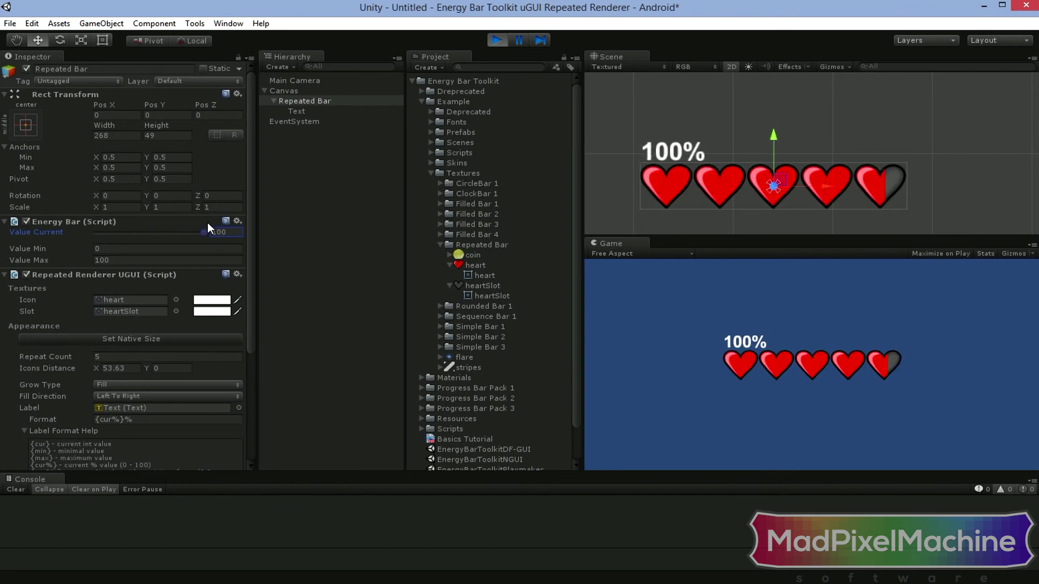
{"action": "left_click", "coordinate": [496, 40]}
{"action": "scroll", "coordinate": [137, 329], "scroll_direction": "down", "scroll_amount": 5}
{"action": "scroll", "coordinate": [138, 334], "scroll_direction": "down", "scroll_amount": 1}
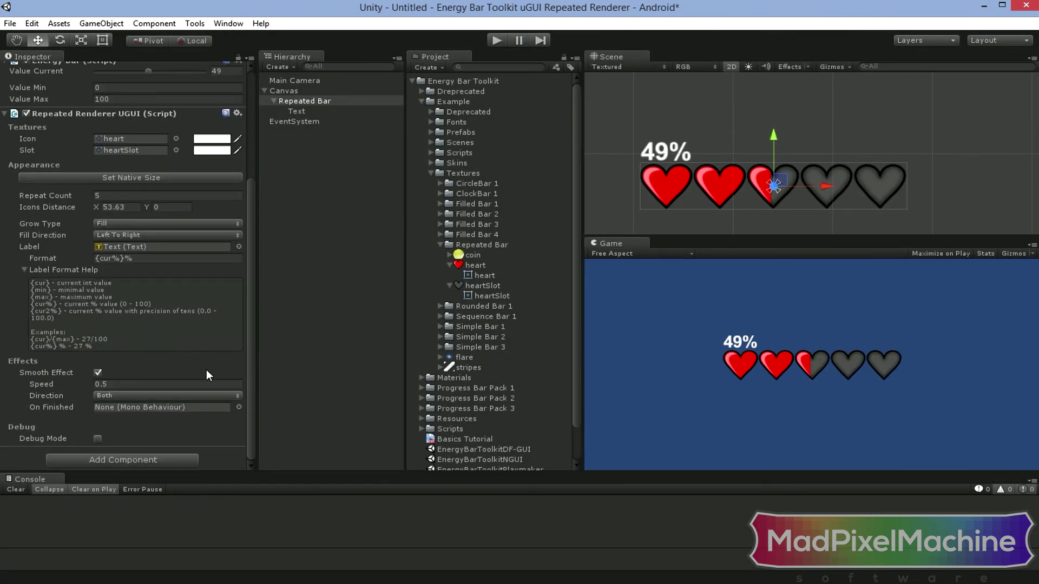
{"action": "left_click", "coordinate": [181, 409]}
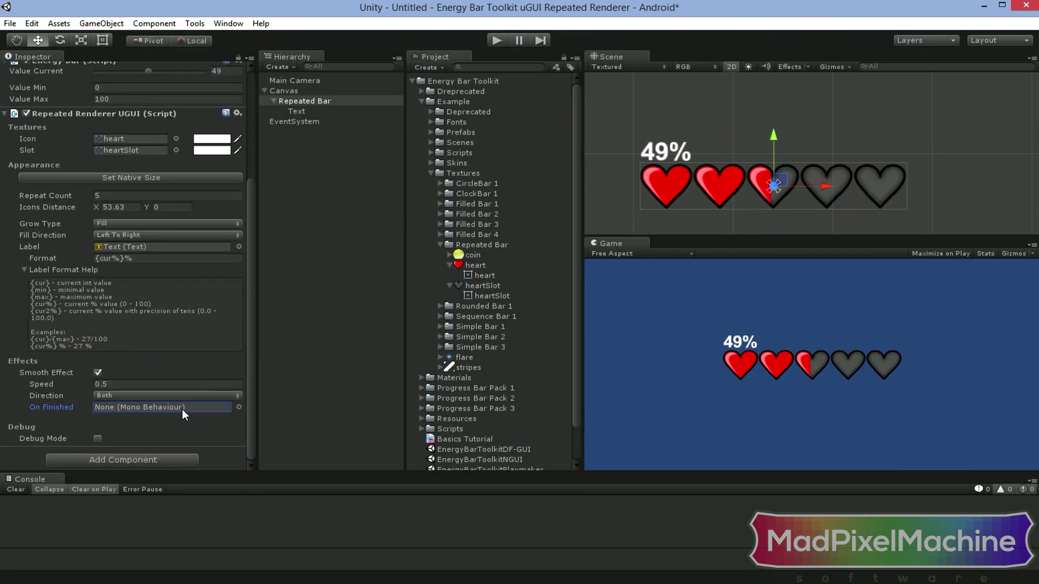